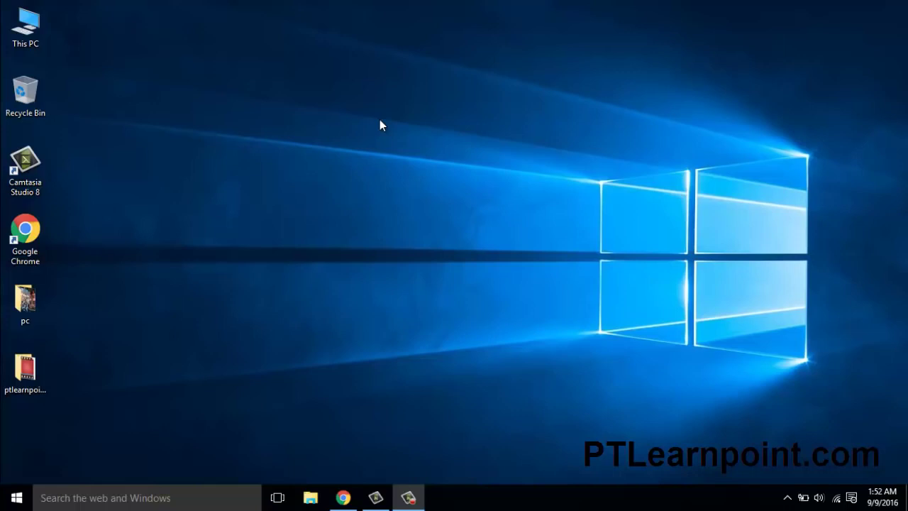
# Step: From This PC, open Local Disk (C:) properties and run Disk Cleanup to scan reclaimable space
pyautogui.click(38, 32)
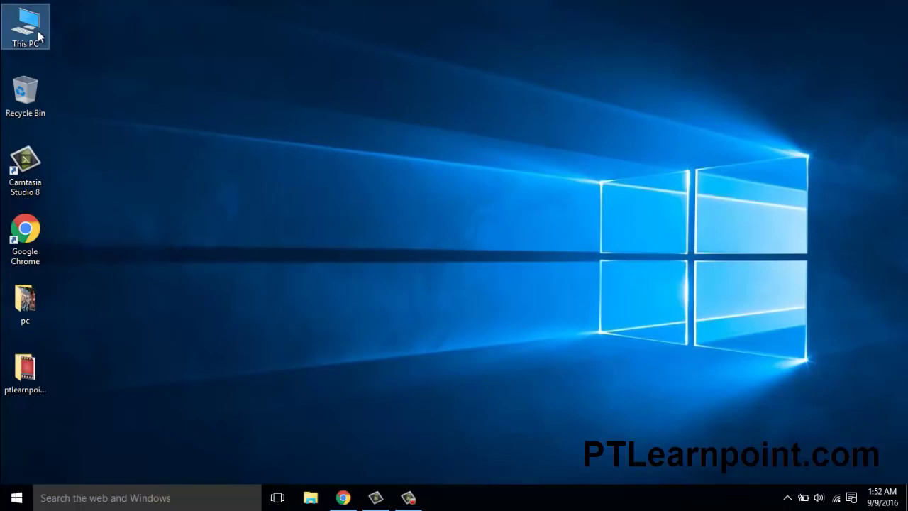
pyautogui.doubleClick(39, 28)
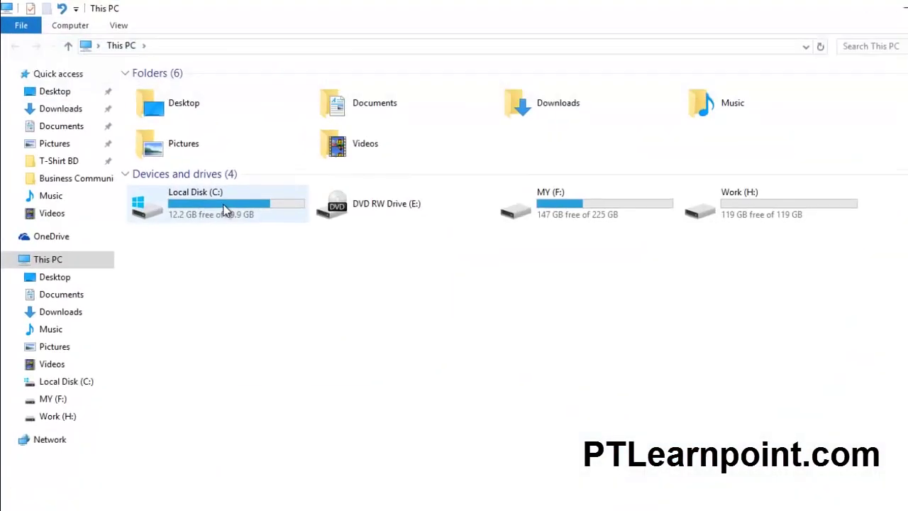
pyautogui.rightClick(210, 193)
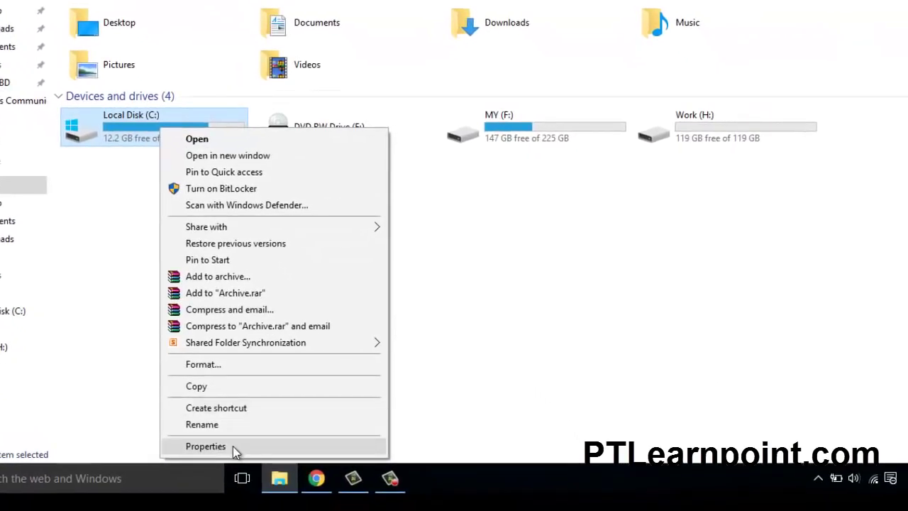
pyautogui.click(233, 446)
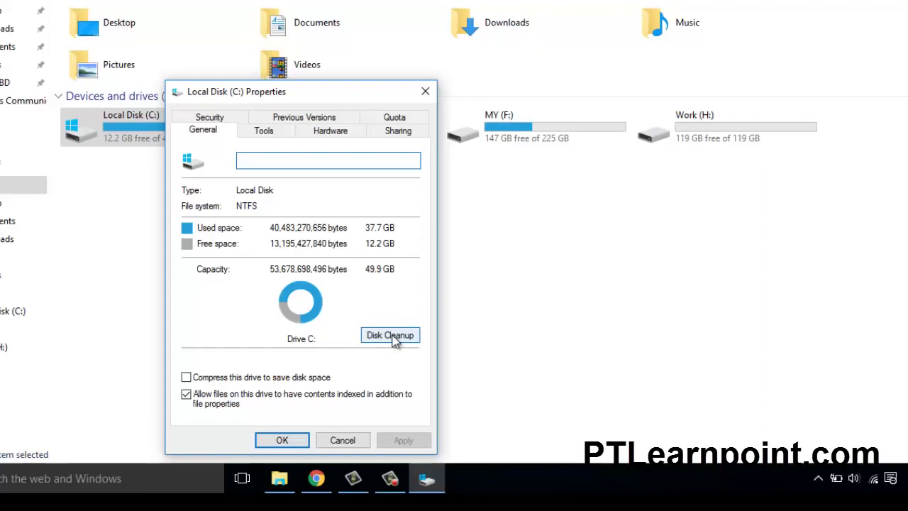
pyautogui.click(393, 338)
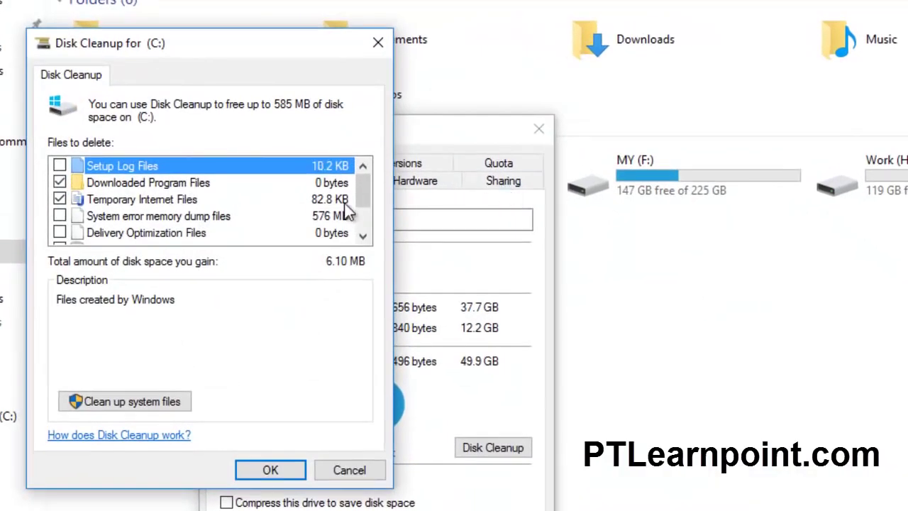
# Step: Tick setup logs, memory dumps, Delivery Optimization, Recycle Bin and temporary files for deletion
pyautogui.click(357, 210)
pyautogui.moveTo(357, 210); pyautogui.dragTo(359, 180)
pyautogui.click(60, 165)
pyautogui.click(59, 215)
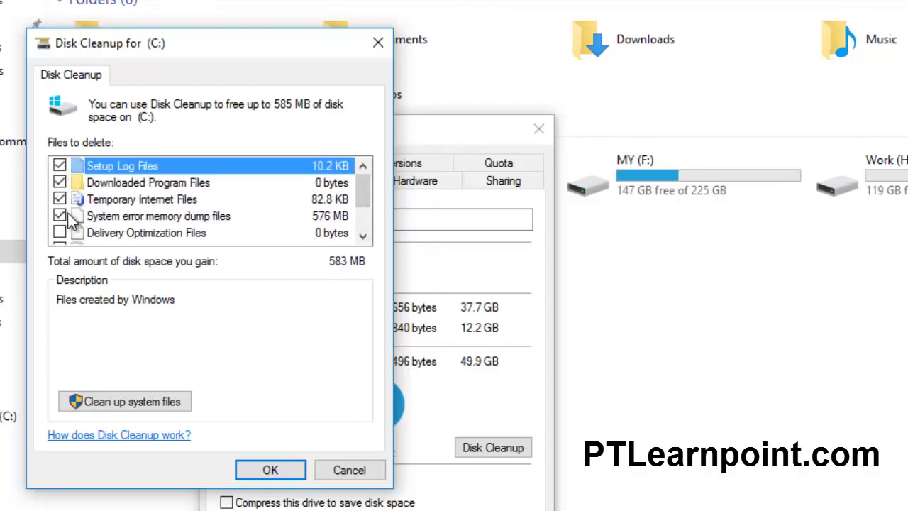
pyautogui.moveTo(362, 195)
pyautogui.mouseDown()
pyautogui.moveTo(361, 213)
pyautogui.moveTo(360, 188)
pyautogui.moveTo(361, 201)
pyautogui.mouseUp()
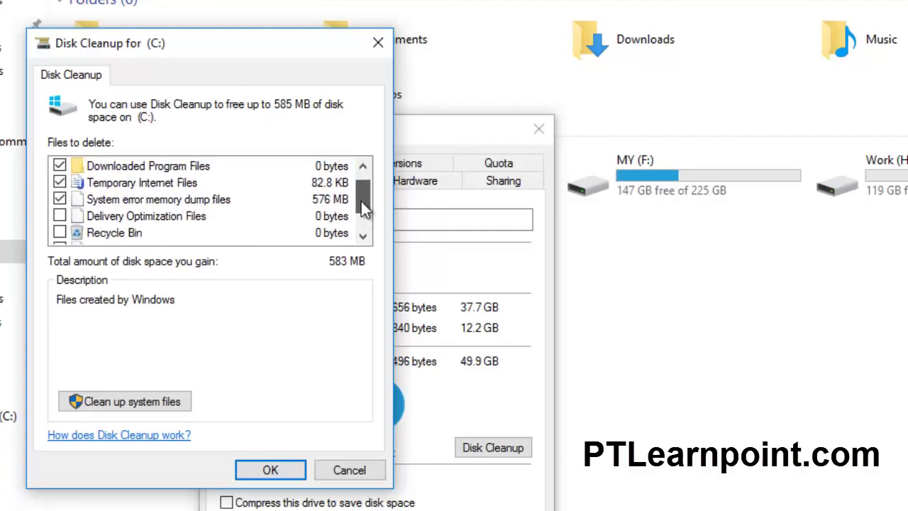
pyautogui.click(60, 216)
pyautogui.click(59, 233)
pyautogui.moveTo(358, 203); pyautogui.dragTo(361, 222)
pyautogui.click(59, 216)
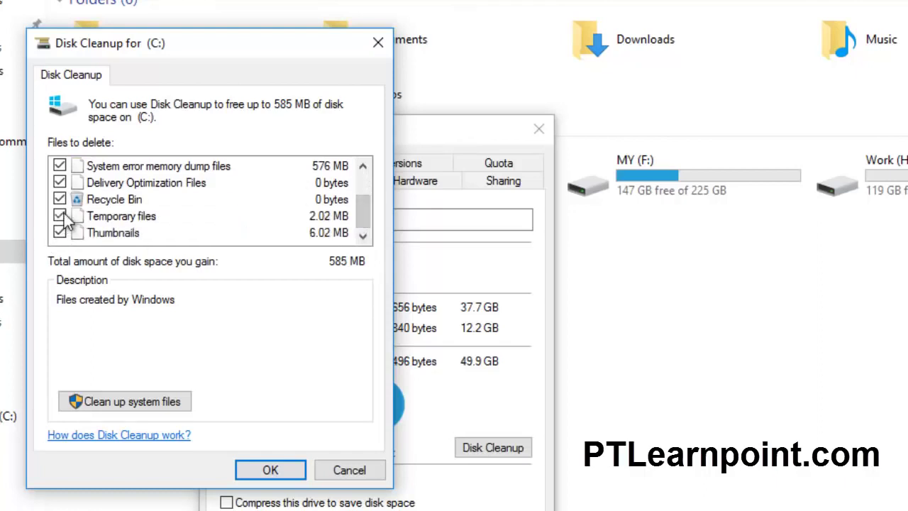
# Step: Permanently delete the selected files (about 585 MB) and close the drive C: properties
pyautogui.click(272, 469)
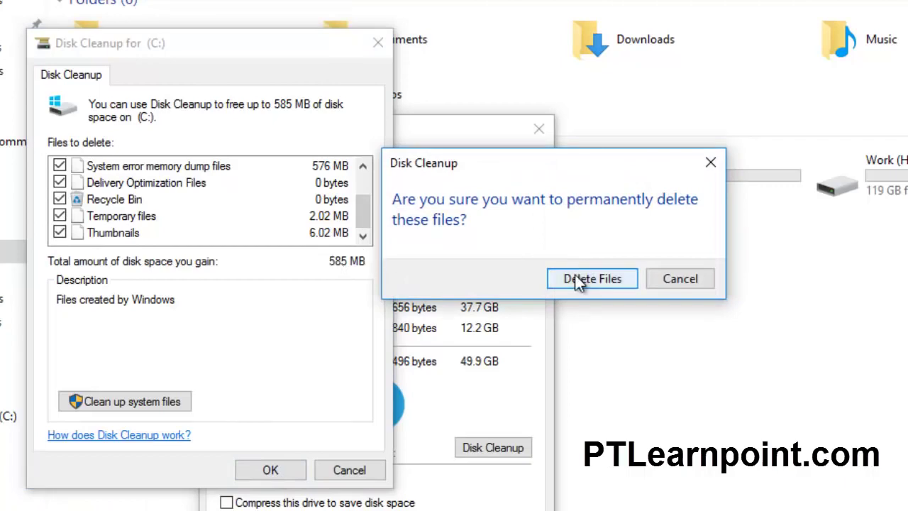
pyautogui.click(578, 279)
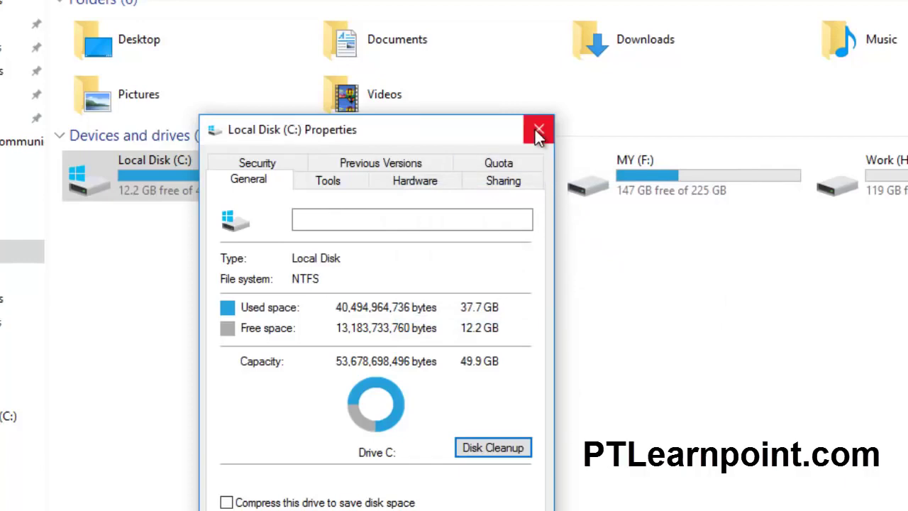
pyautogui.click(538, 130)
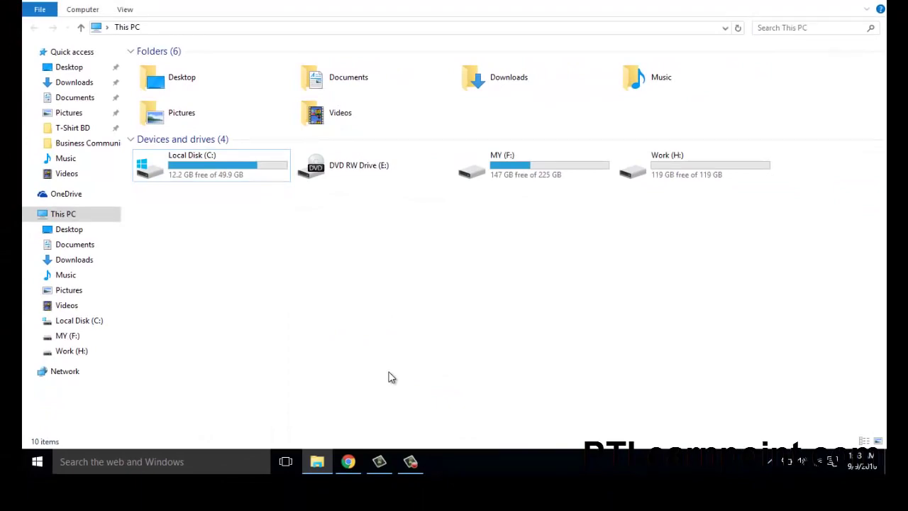
# Step: Search for 'internet op' and open Internet Options from the results
pyautogui.click(142, 467)
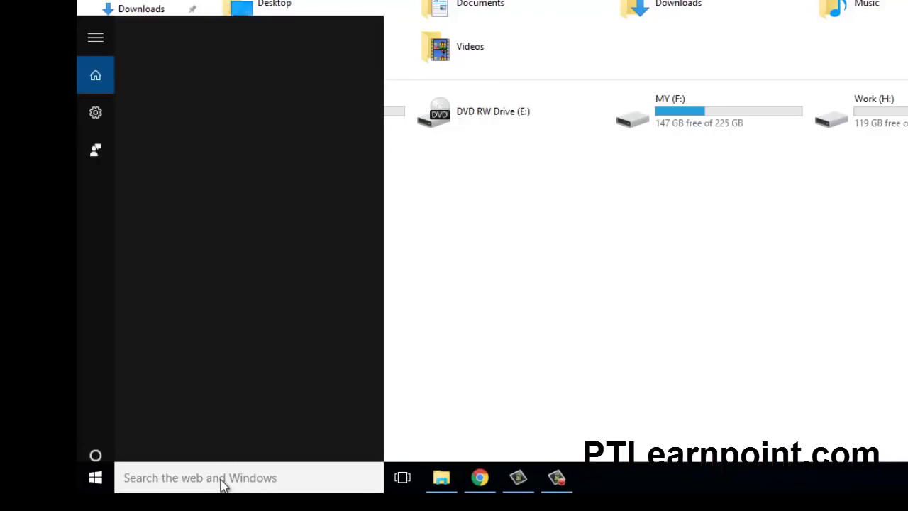
pyautogui.write('inte')
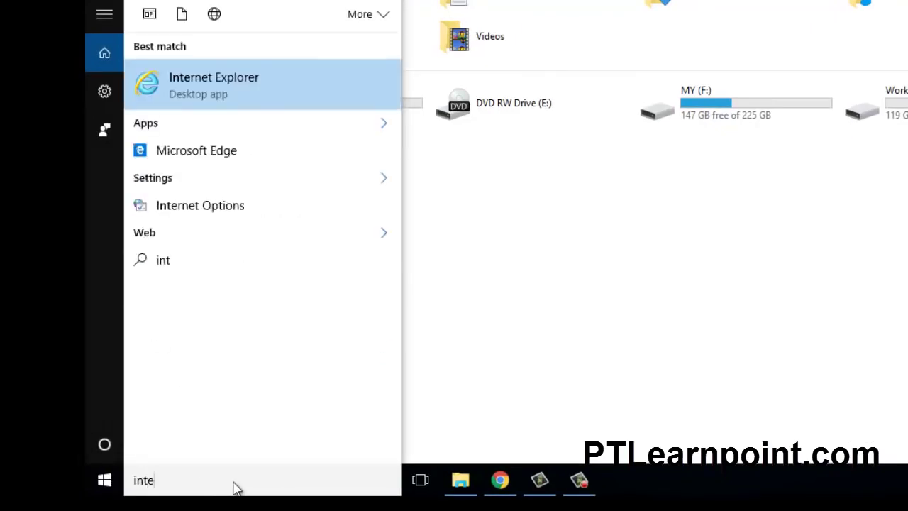
pyautogui.write('r')
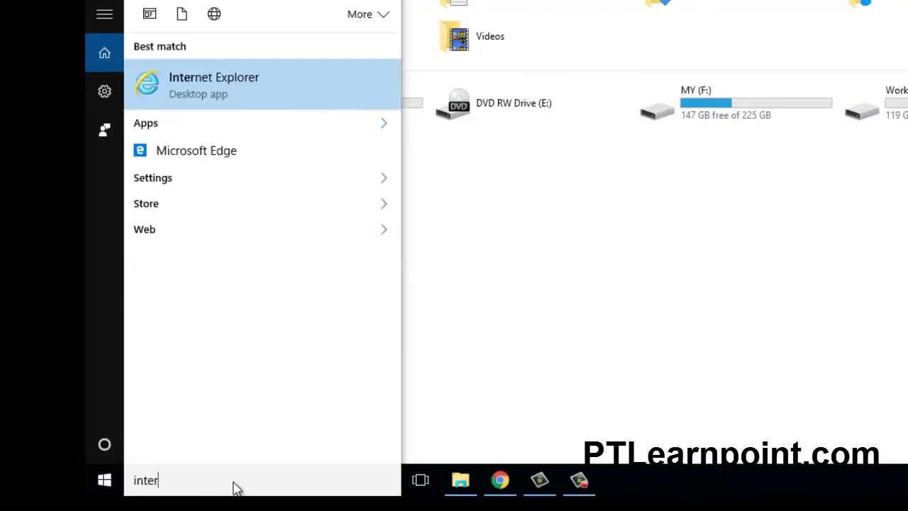
pyautogui.write('net op')
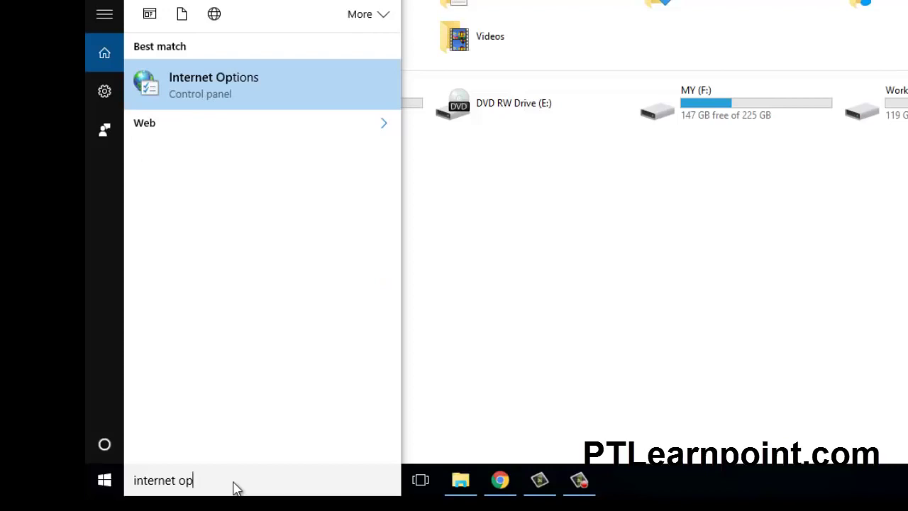
pyautogui.click(216, 90)
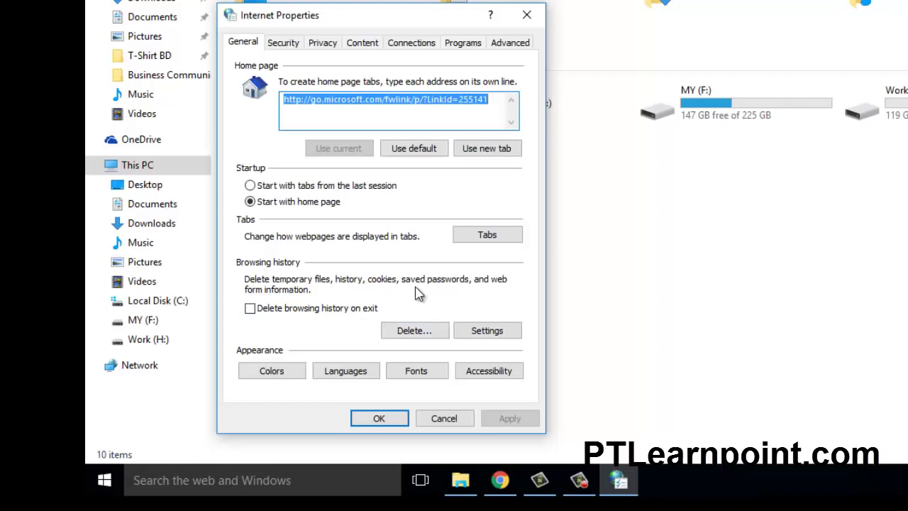
# Step: Delete browsing history including download history, form data, passwords and tracking protection data
pyautogui.click(402, 324)
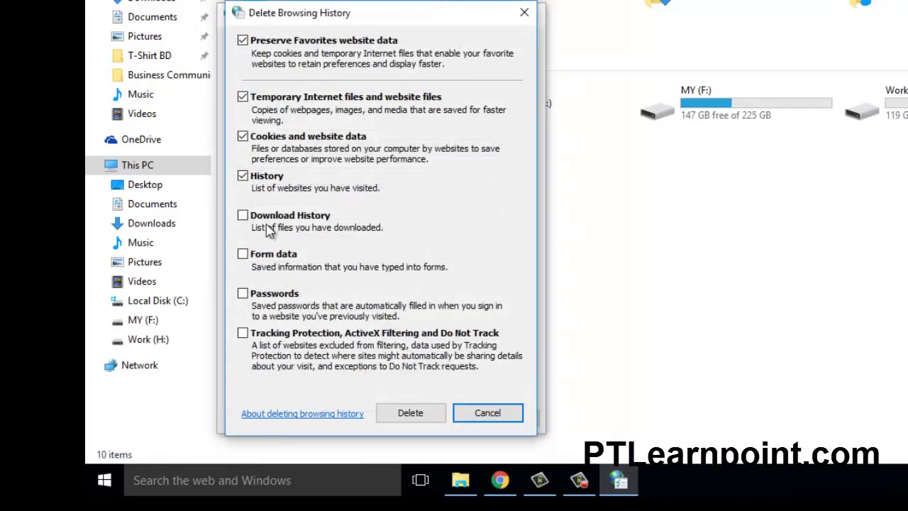
pyautogui.click(243, 215)
pyautogui.click(242, 254)
pyautogui.click(242, 293)
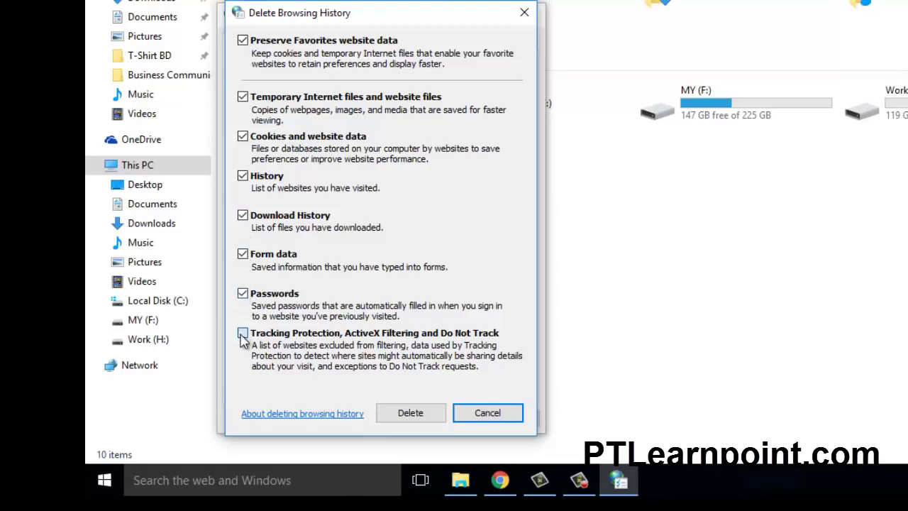
pyautogui.click(243, 334)
pyautogui.click(416, 413)
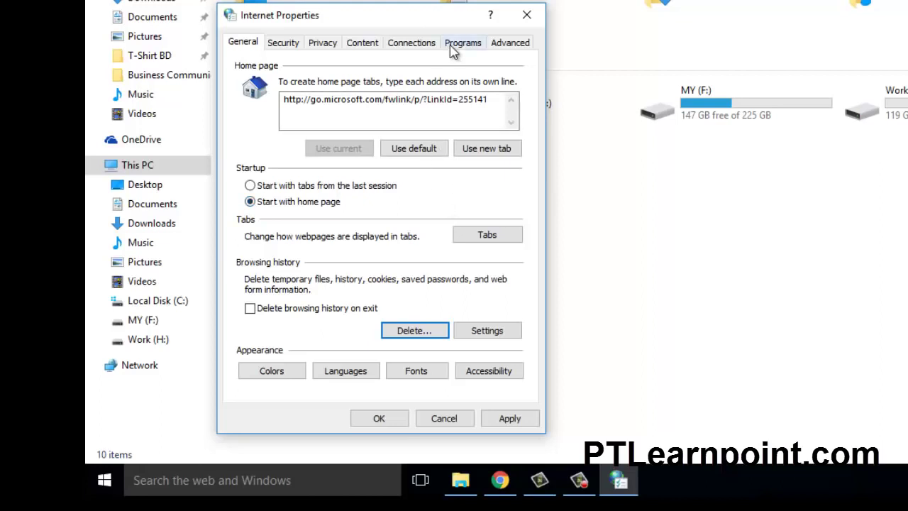
pyautogui.moveTo(473, 16); pyautogui.dragTo(544, 0)
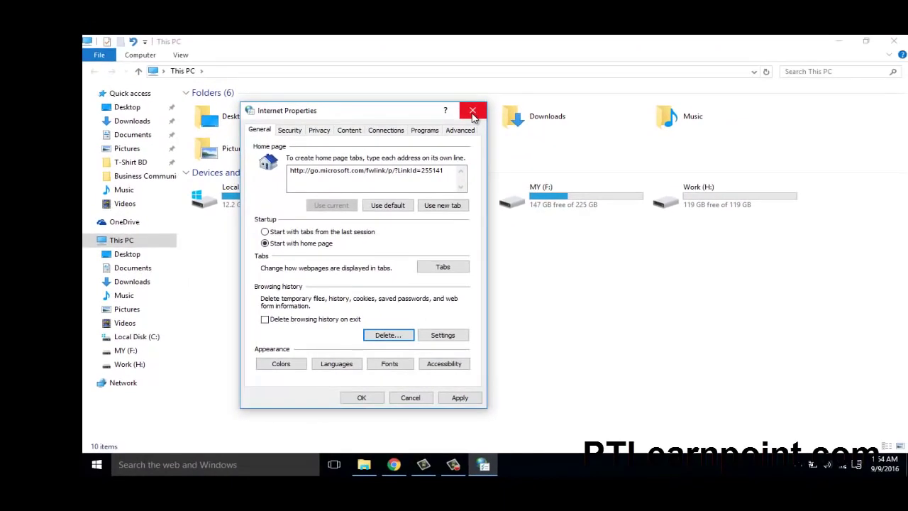
# Step: Close Internet Properties and run WSReset from the Run dialog to reset the Store cache
pyautogui.click(473, 112)
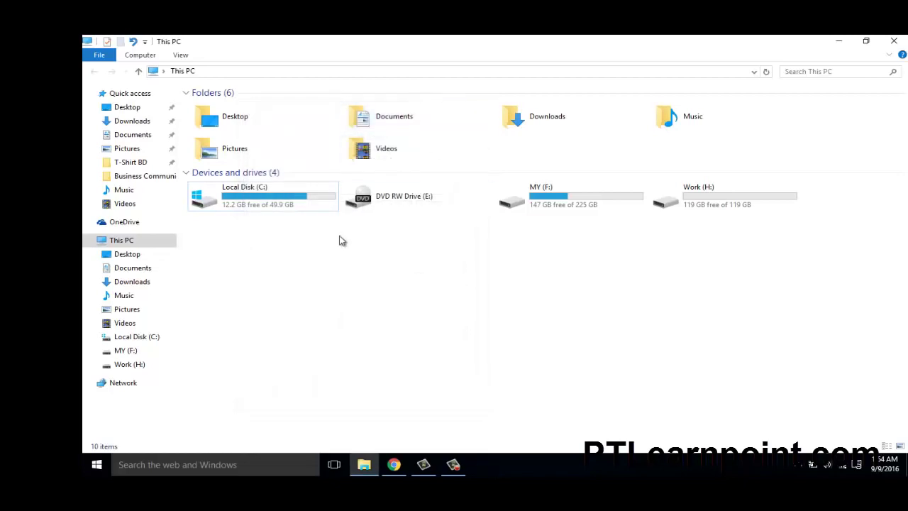
pyautogui.click(235, 467)
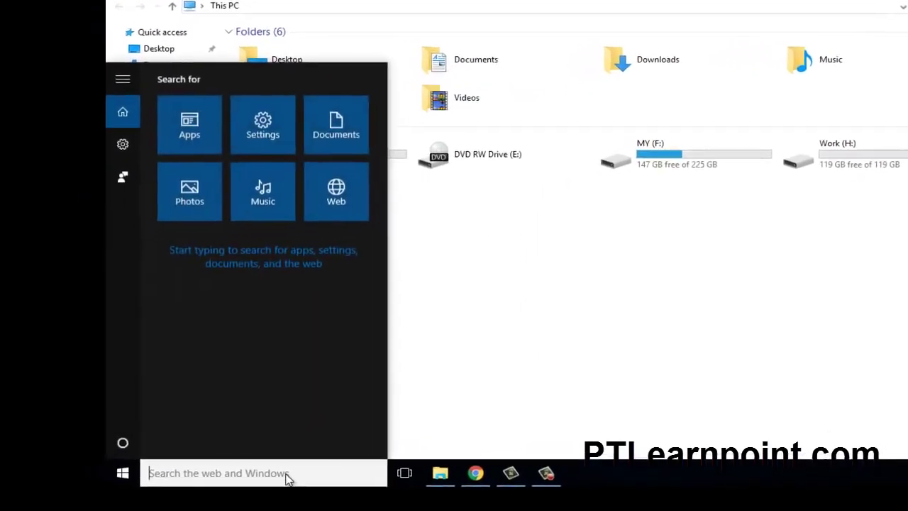
pyautogui.write('run')
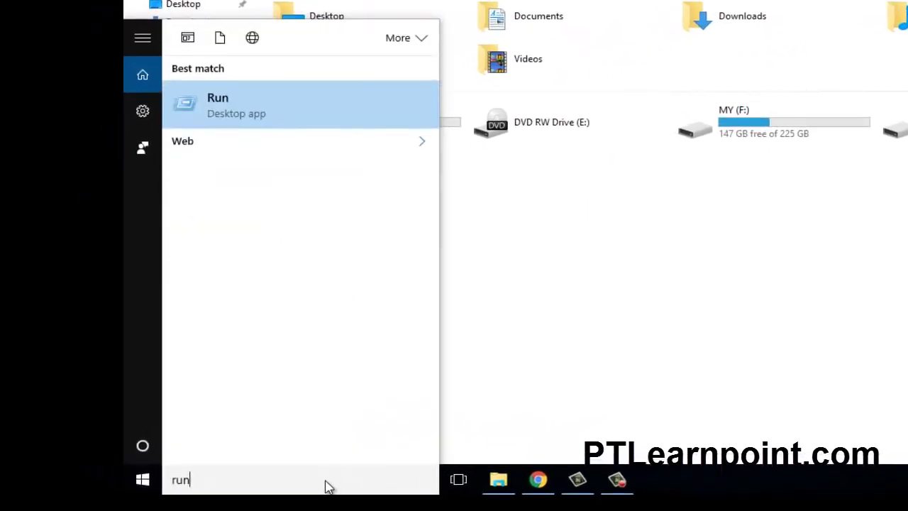
pyautogui.click(256, 113)
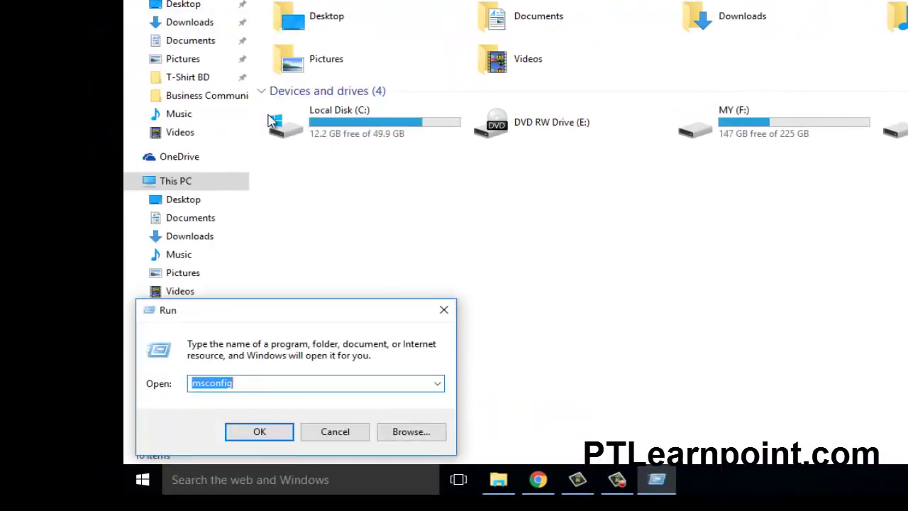
pyautogui.press('BackSpace')
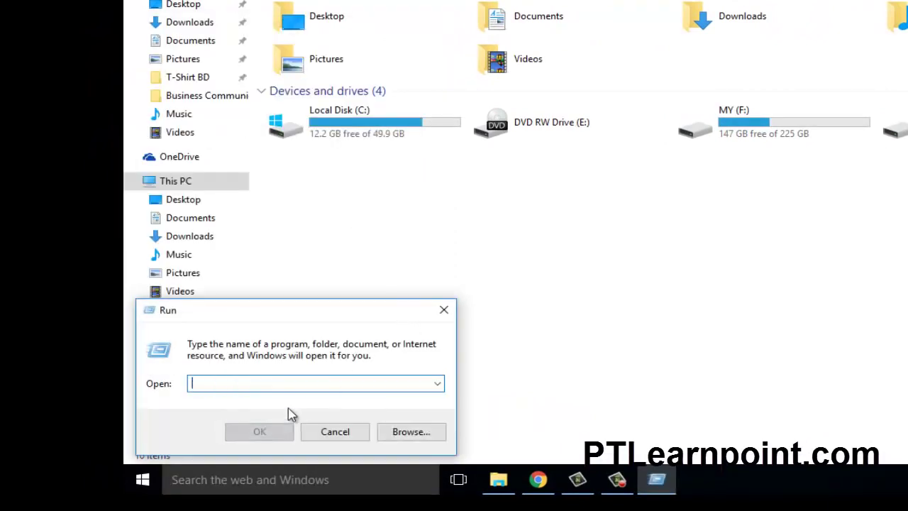
pyautogui.write('W')
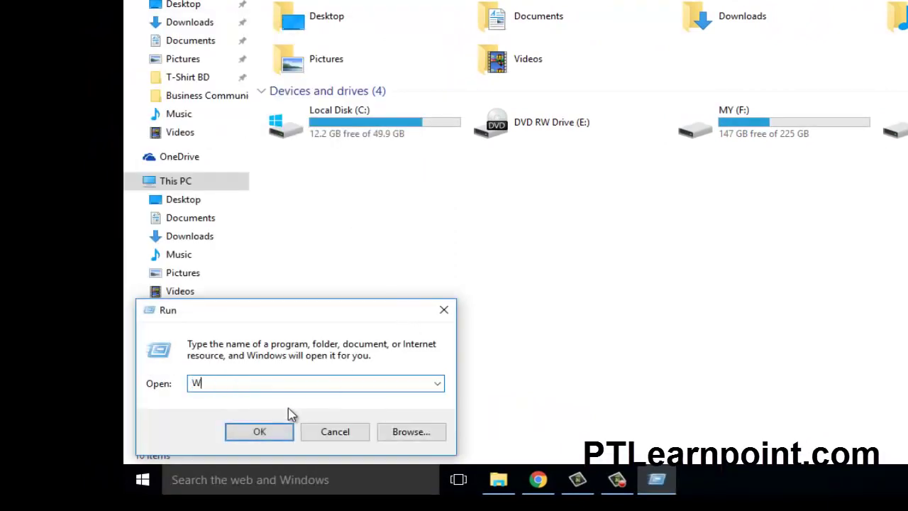
pyautogui.write('SR')
pyautogui.write('eset')
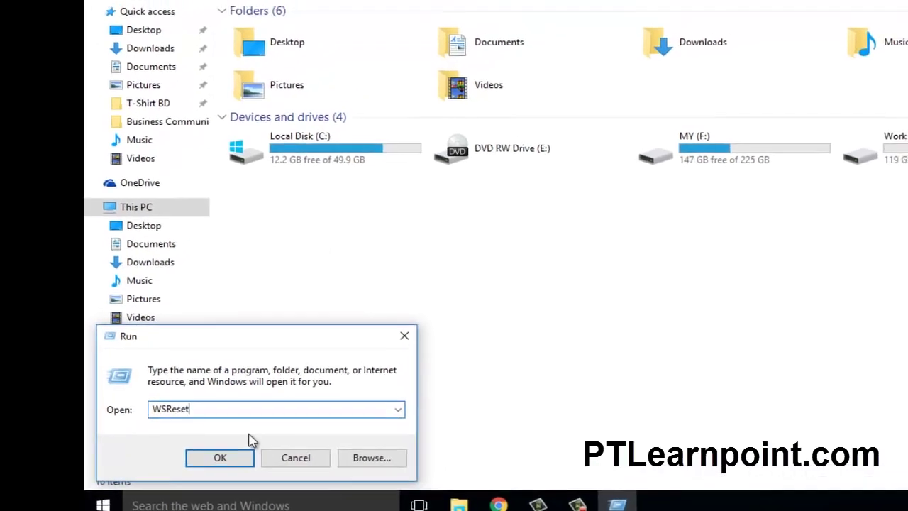
pyautogui.press('Return')
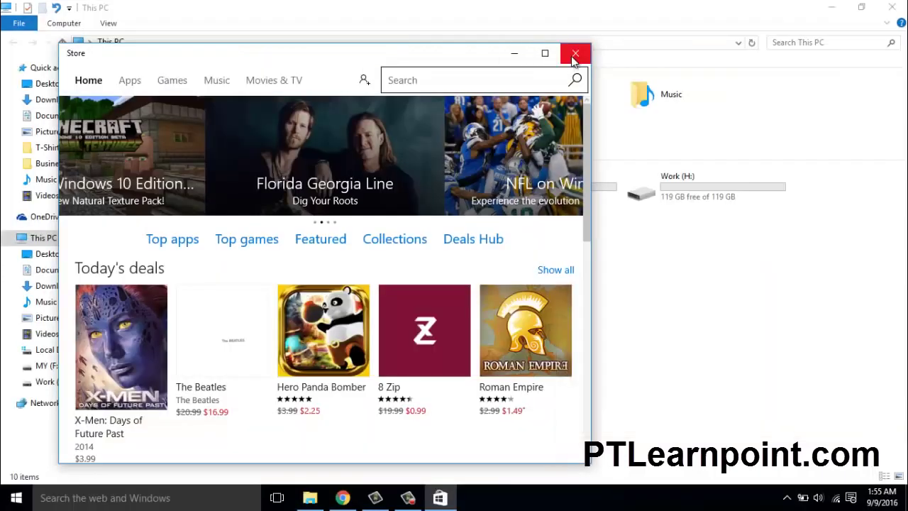
# Step: Close the reopened Microsoft Store window and bring up the Windows search panel
pyautogui.click(573, 56)
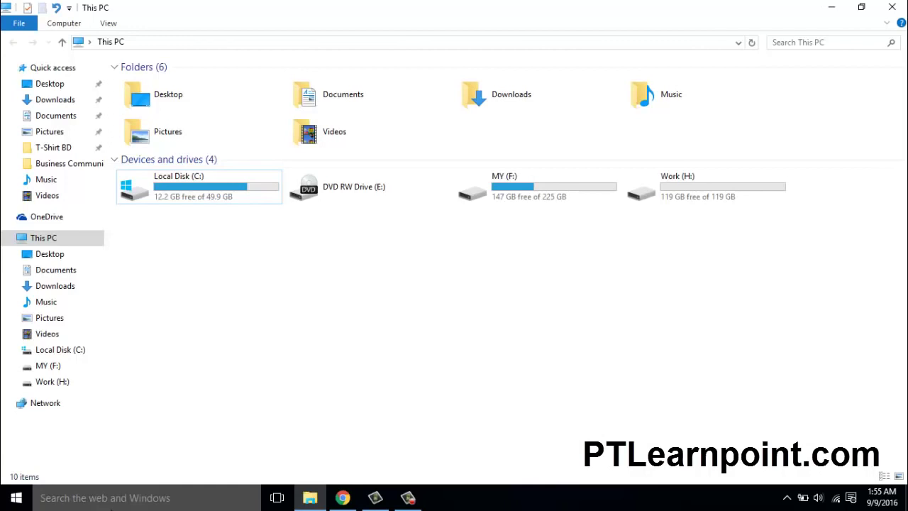
pyautogui.click(91, 498)
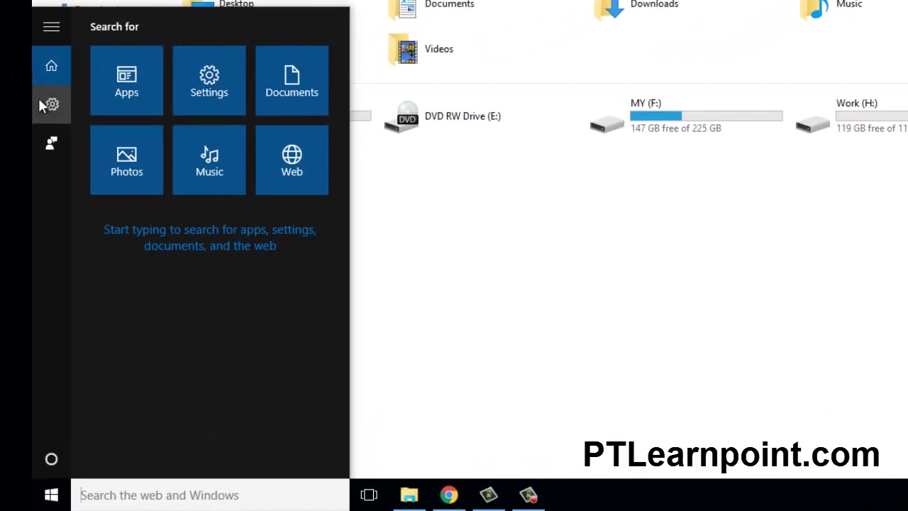
# Step: Switch Device search history to Off in Cortana settings and clear all stored history
pyautogui.click(40, 101)
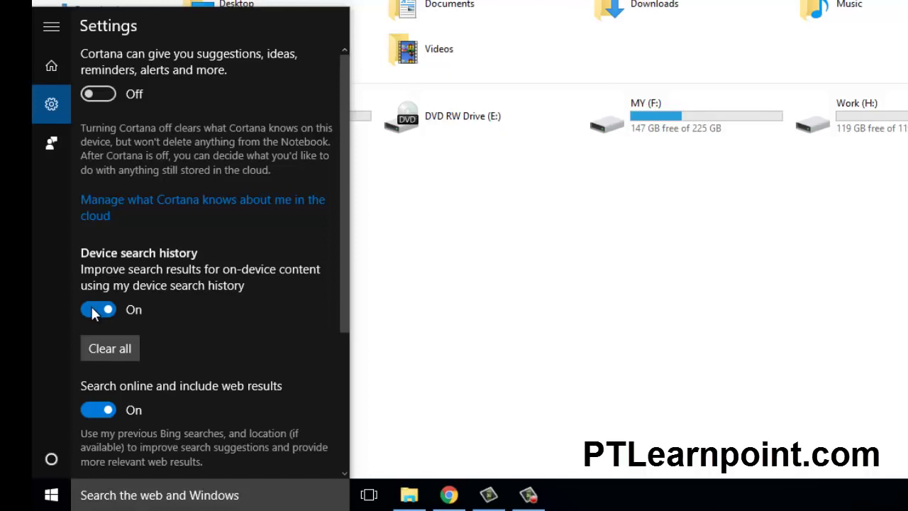
pyautogui.click(90, 311)
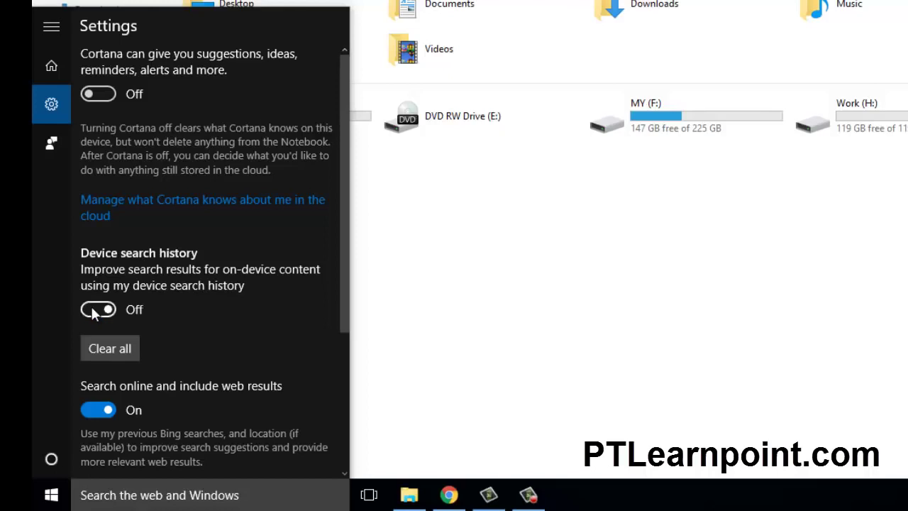
pyautogui.click(105, 347)
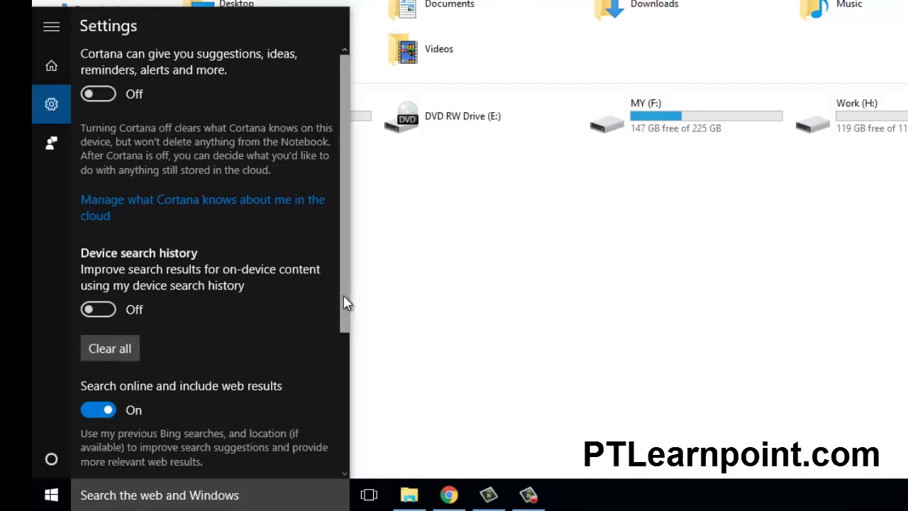
pyautogui.moveTo(342, 302)
pyautogui.mouseDown()
pyautogui.moveTo(332, 411)
pyautogui.moveTo(352, 319)
pyautogui.mouseUp()
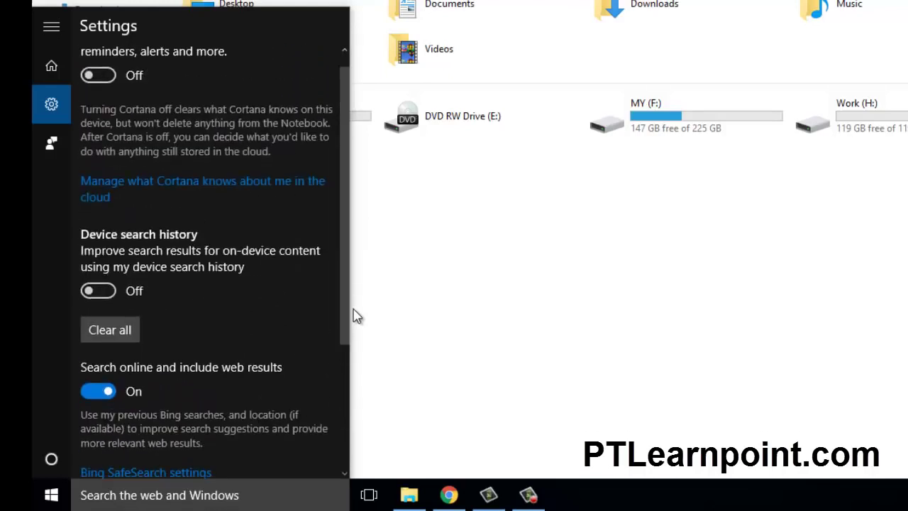